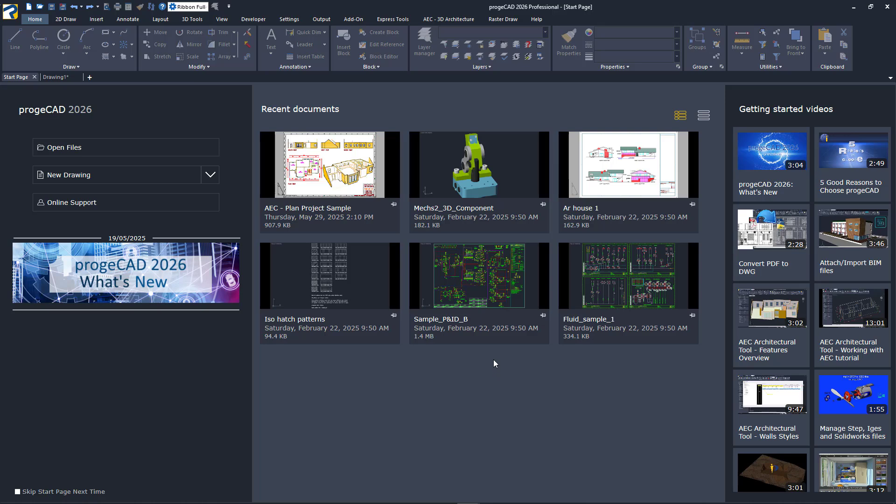
Step: Open the recent drawing Mechs2_3D_Component and make vports the current layer in Layout1
{"action": "left_click", "coordinate": [505, 172]}
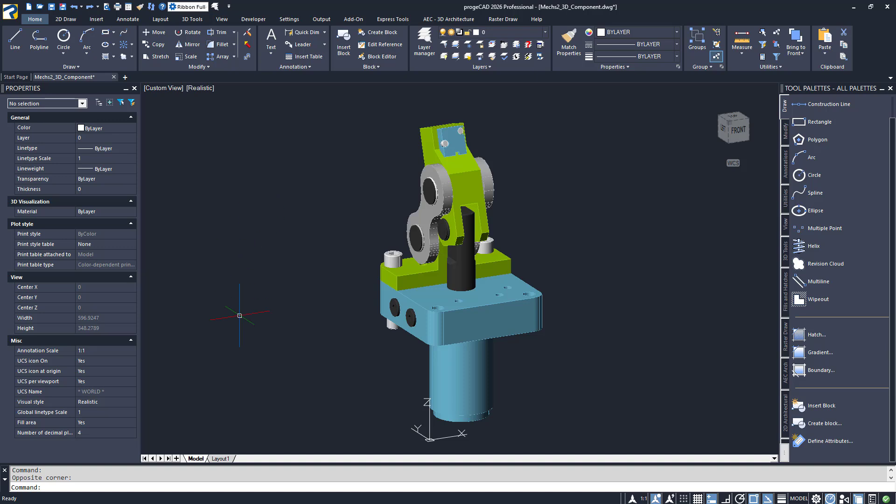
{"action": "left_click", "coordinate": [224, 459]}
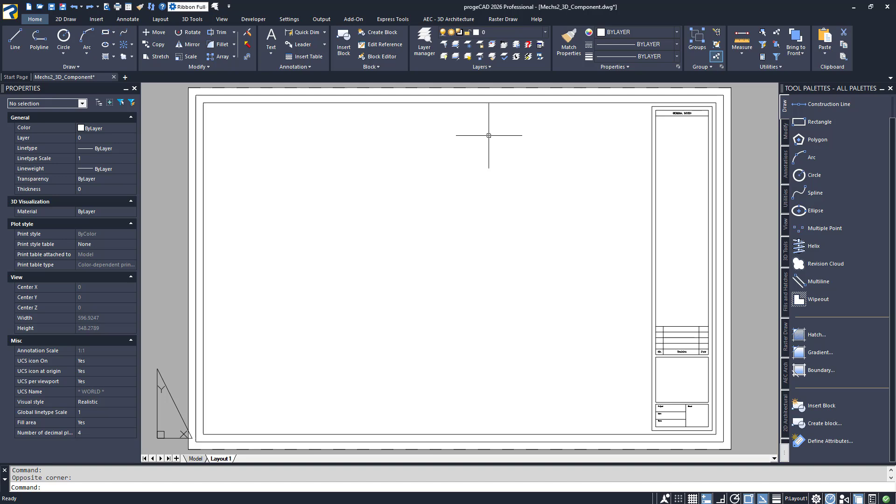
{"action": "left_click", "coordinate": [544, 34]}
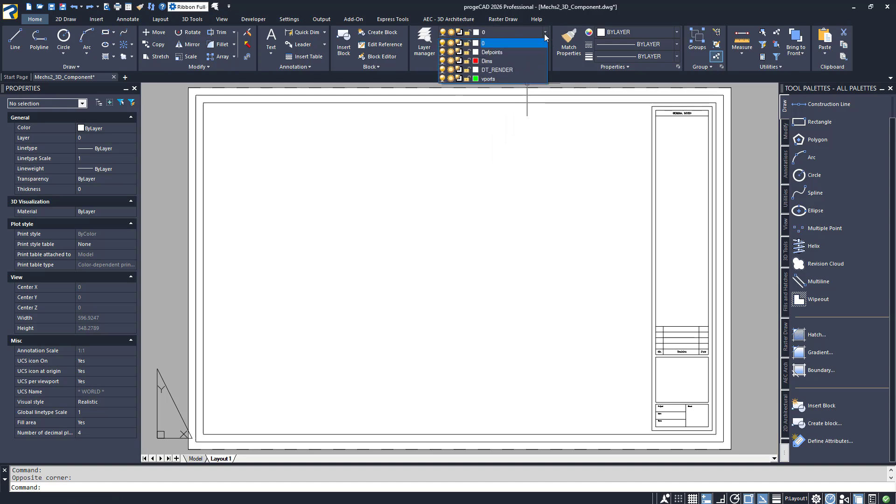
{"action": "left_click", "coordinate": [506, 80]}
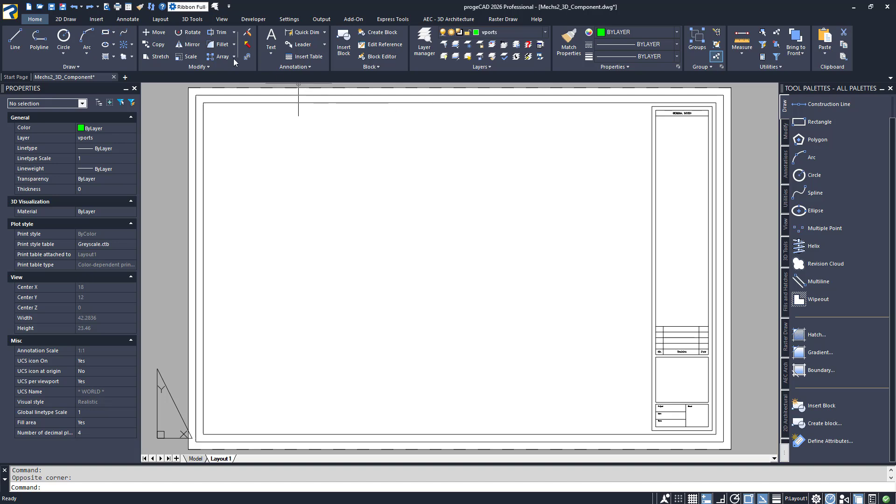
{"action": "left_click", "coordinate": [169, 21]}
{"action": "left_click", "coordinate": [92, 44]}
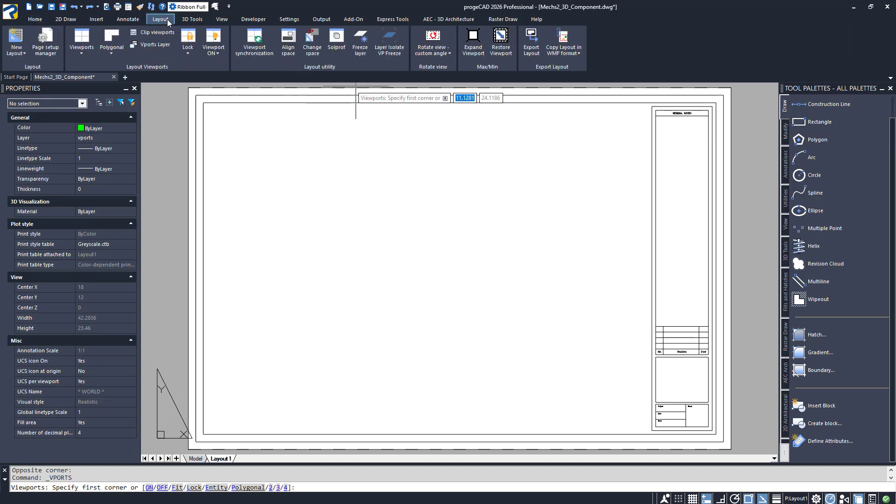
{"action": "left_click", "coordinate": [91, 55]}
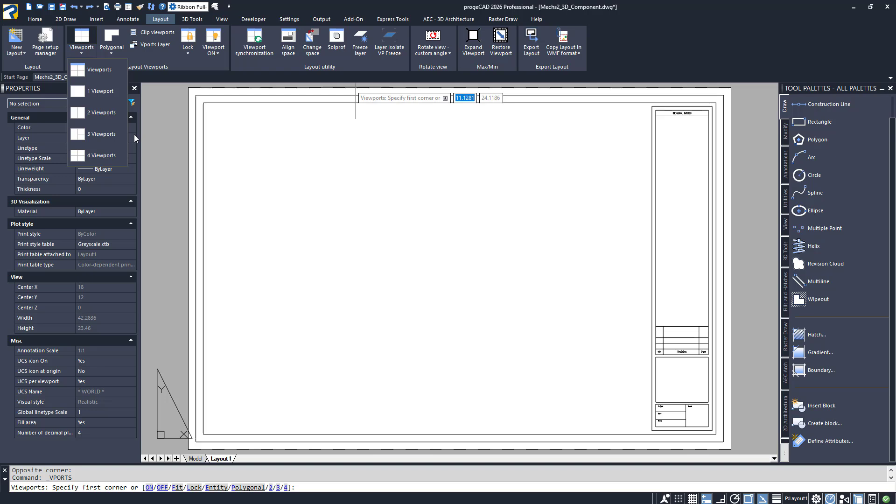
{"action": "left_click", "coordinate": [106, 134]}
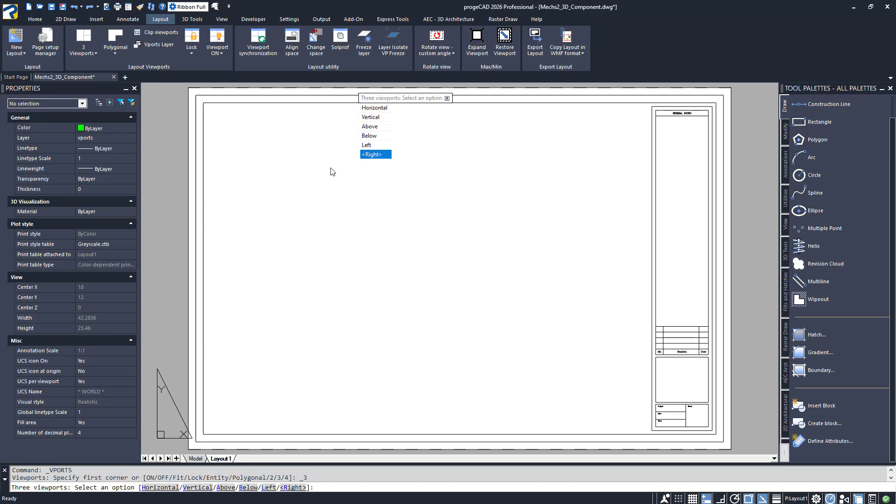
{"action": "key", "text": "Escape"}
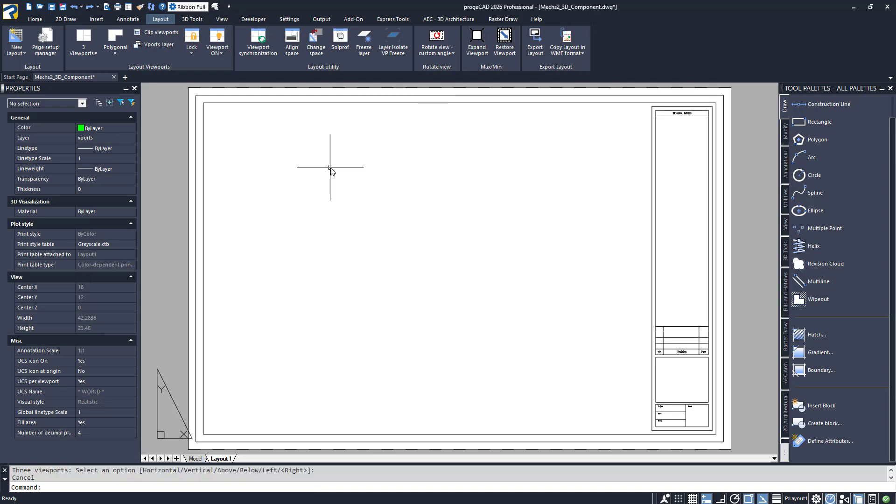
Step: Create a four-viewport arrangement filling the empty sheet area beside the title block, each viewport about 13.9 by 10.1 units
{"action": "left_click", "coordinate": [92, 50]}
{"action": "left_click", "coordinate": [99, 155]}
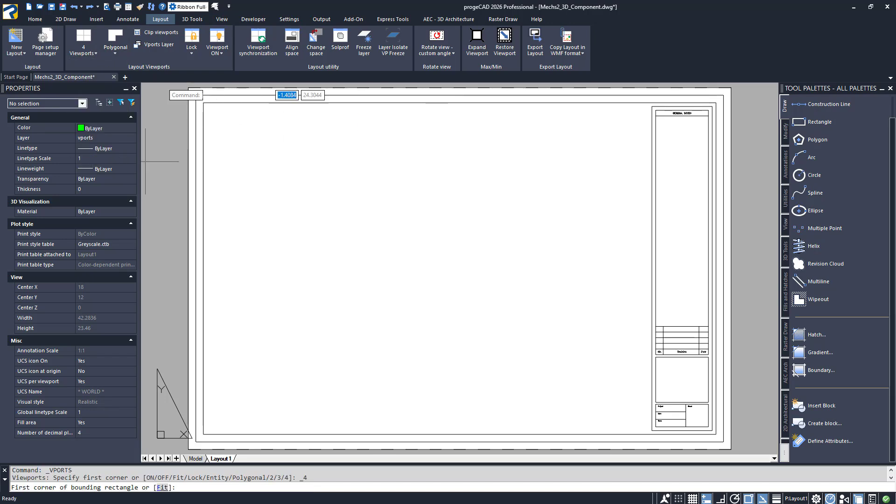
{"action": "left_click", "coordinate": [219, 118]}
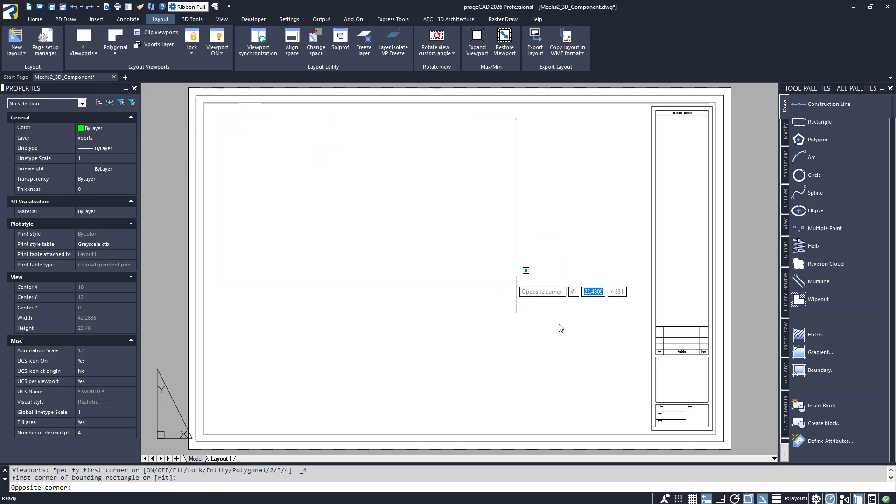
{"action": "left_click", "coordinate": [639, 423]}
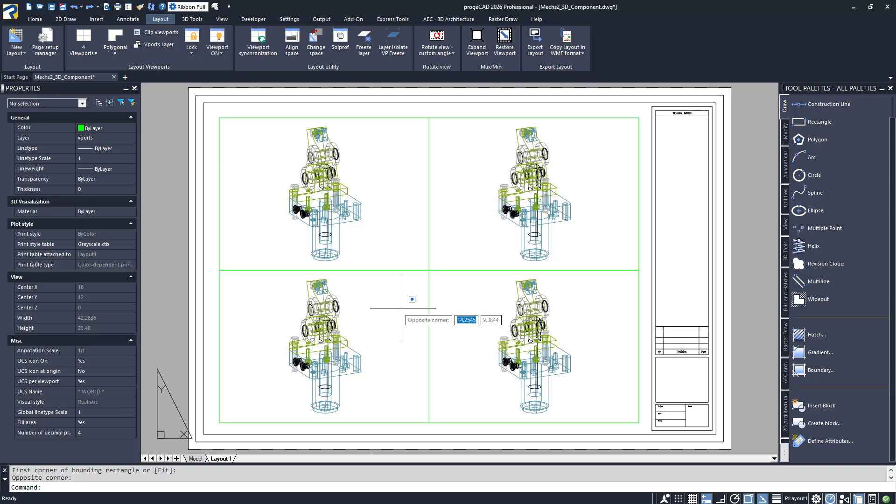
Step: Set the lower-left viewport to the Front view and the upper-left viewport to the Top view
{"action": "double_click", "coordinate": [403, 308]}
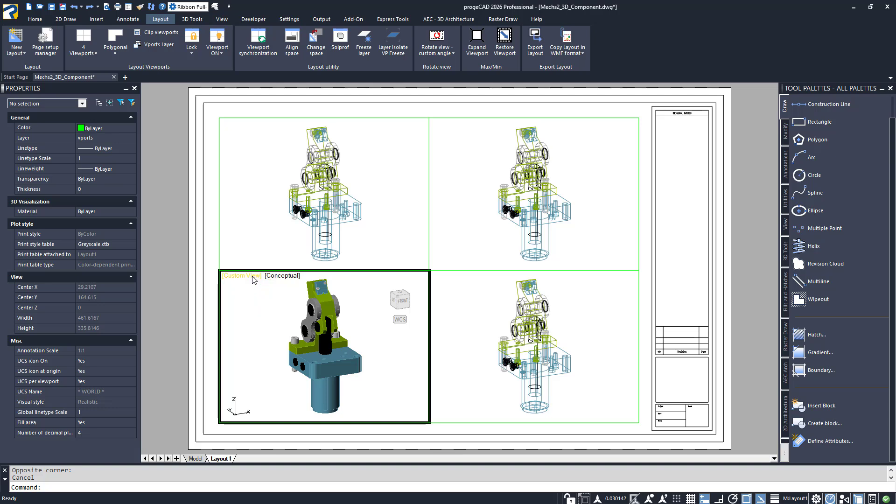
{"action": "left_click", "coordinate": [252, 279]}
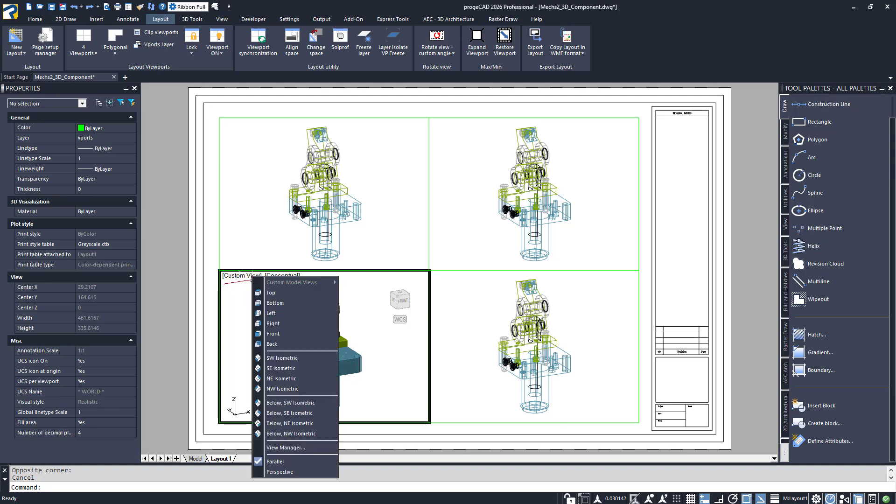
{"action": "left_click", "coordinate": [281, 334]}
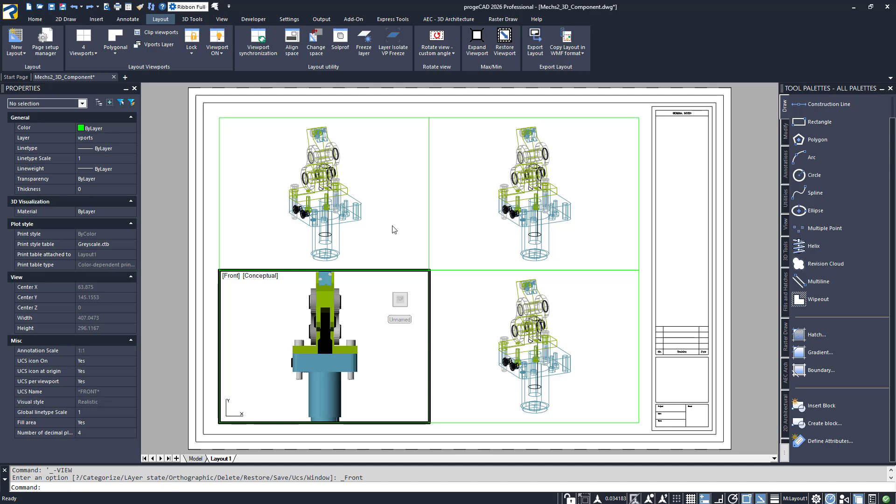
{"action": "left_click", "coordinate": [393, 229]}
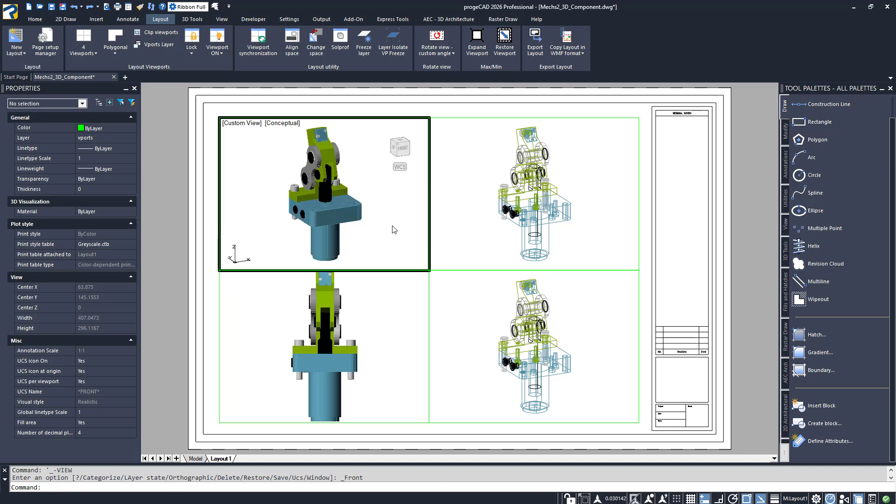
{"action": "left_click", "coordinate": [401, 141]}
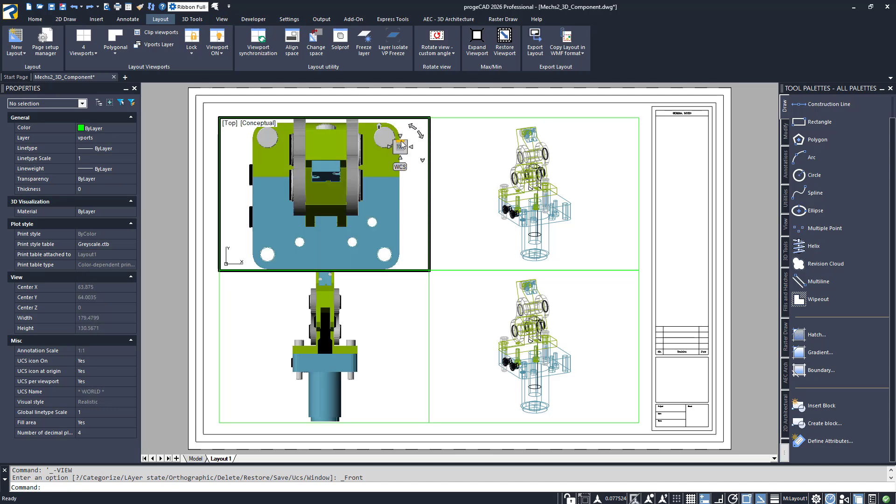
Step: Set the lower-right viewport to the Right view
{"action": "left_click", "coordinate": [453, 323]}
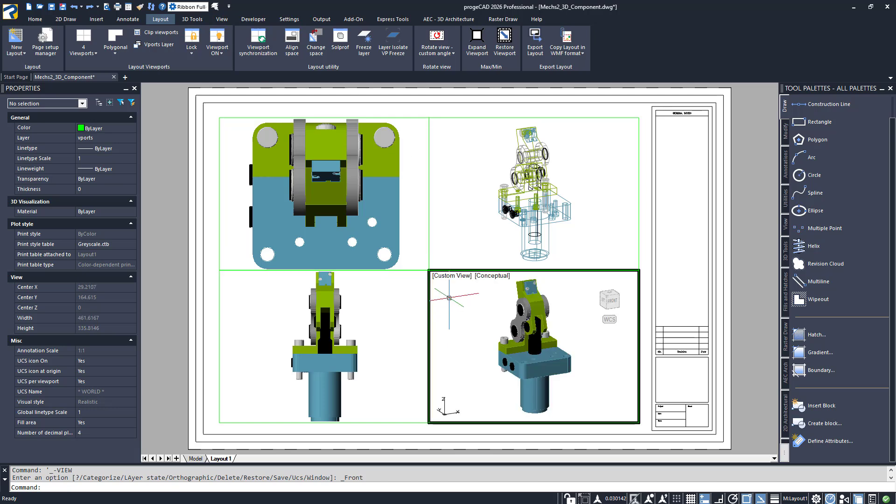
{"action": "left_click", "coordinate": [451, 278]}
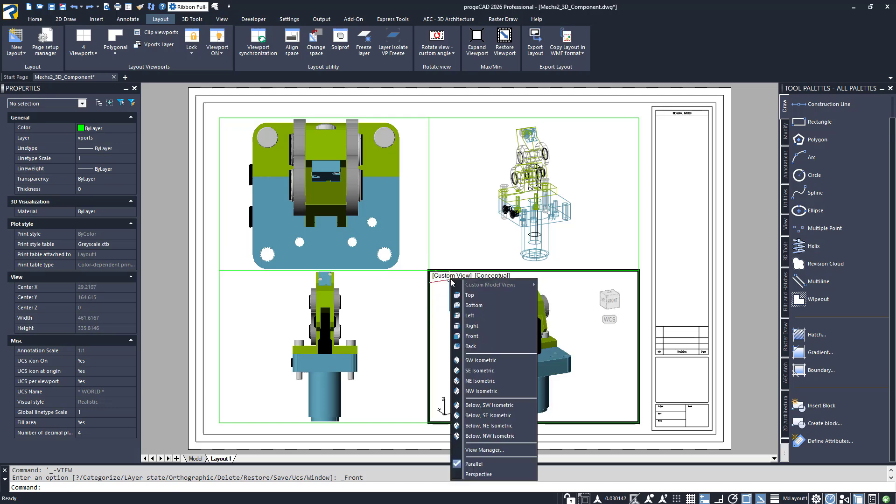
{"action": "left_click", "coordinate": [471, 326]}
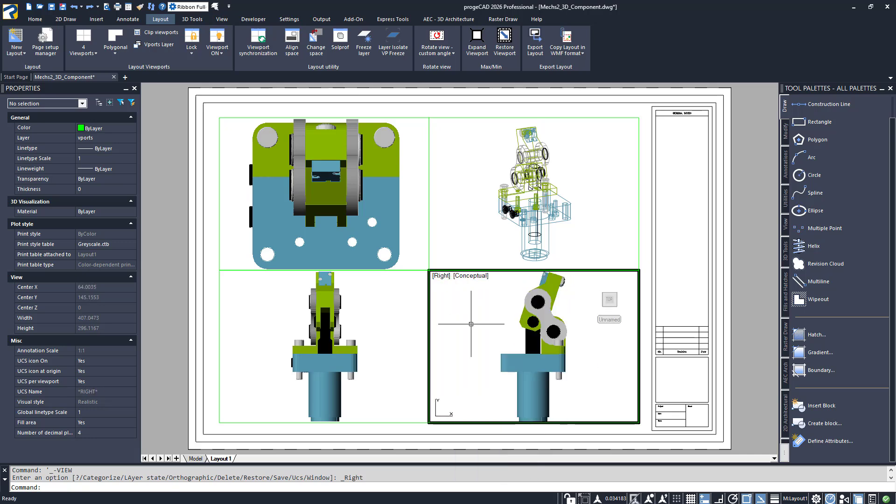
Step: Return to paper space and delete the upper-right viewport
{"action": "double_click", "coordinate": [683, 191]}
{"action": "left_click", "coordinate": [644, 191]}
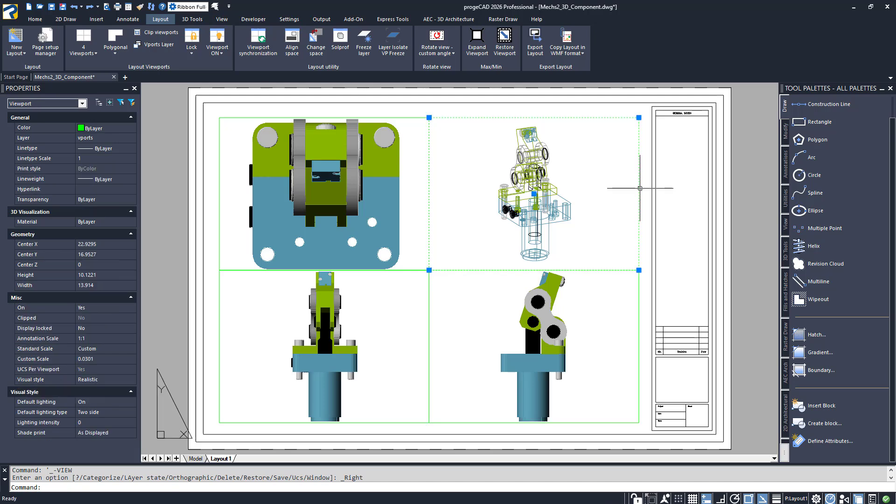
{"action": "key", "text": "Delete"}
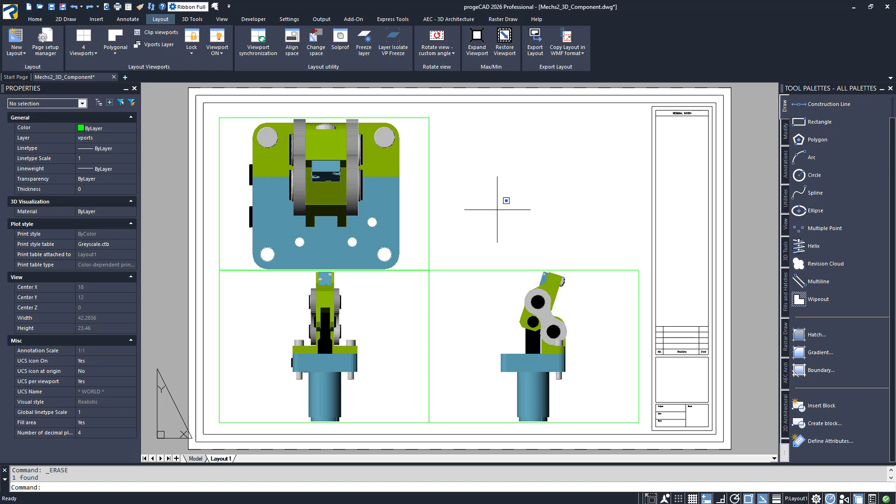
Step: Set the standard scale of the three remaining viewports to 1:30 and lock their display
{"action": "left_click", "coordinate": [497, 209]}
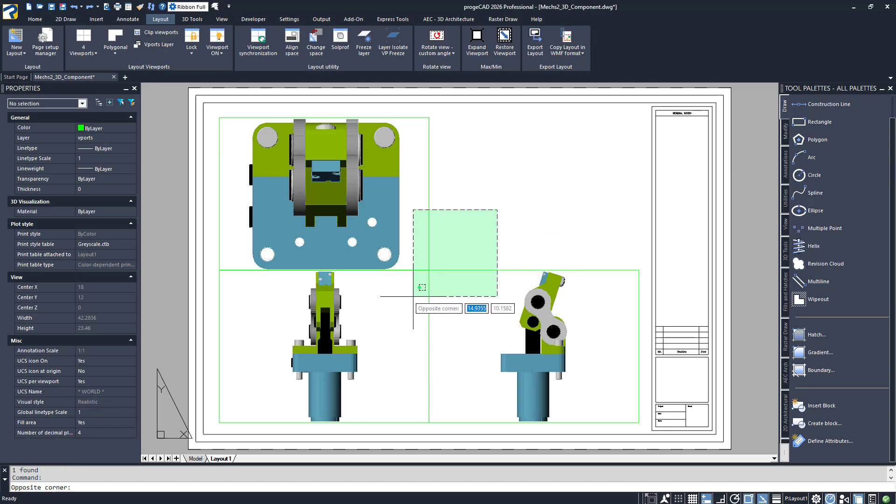
{"action": "left_click", "coordinate": [413, 296]}
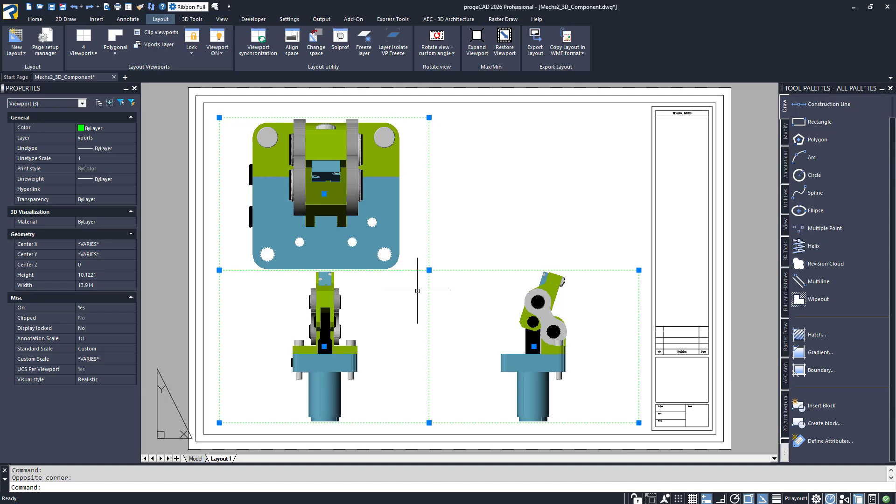
{"action": "left_click", "coordinate": [132, 354]}
{"action": "left_click", "coordinate": [133, 353]}
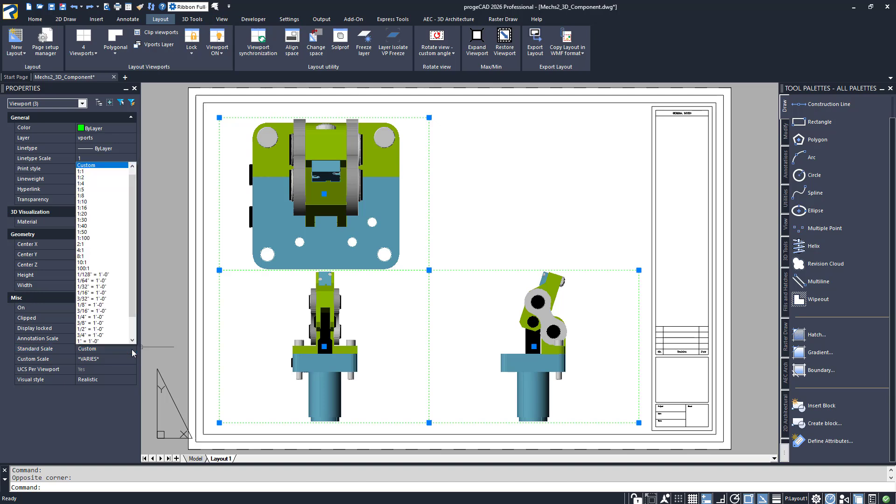
{"action": "left_click", "coordinate": [106, 220]}
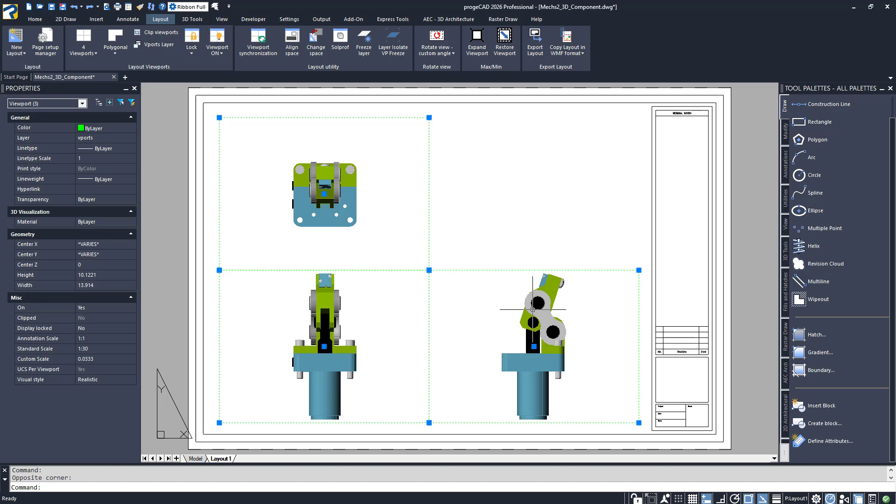
{"action": "left_click", "coordinate": [636, 498]}
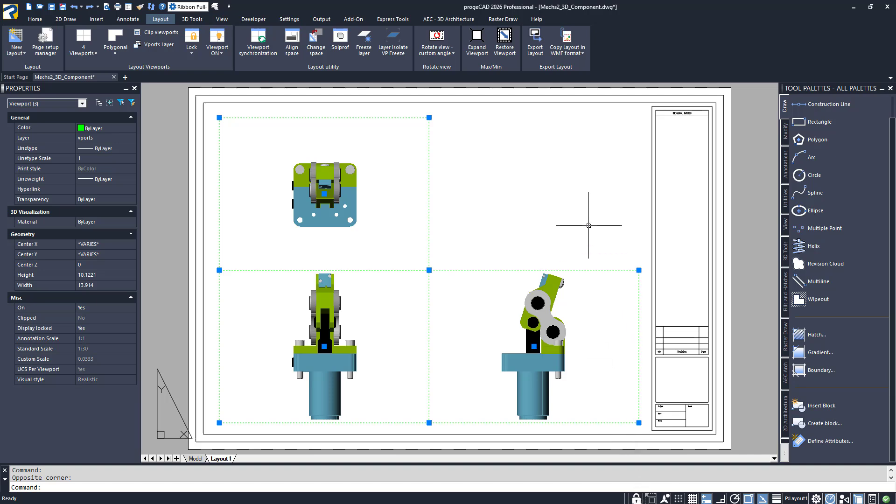
{"action": "key", "text": "Escape"}
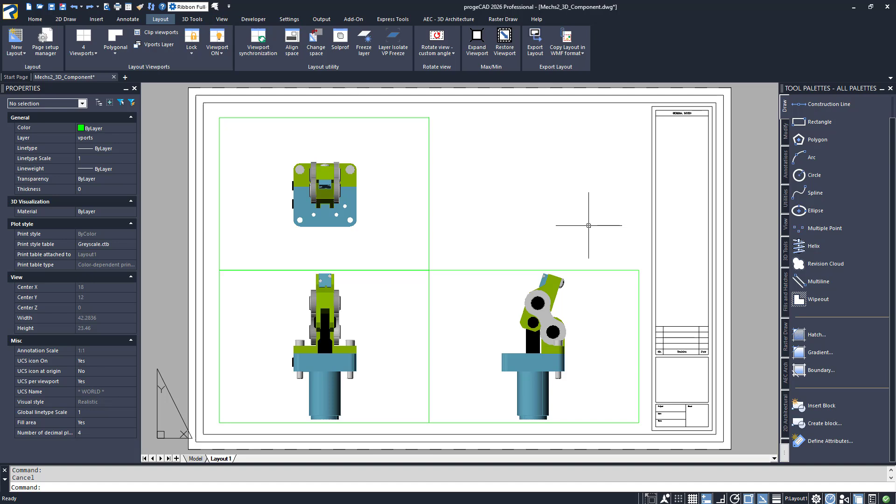